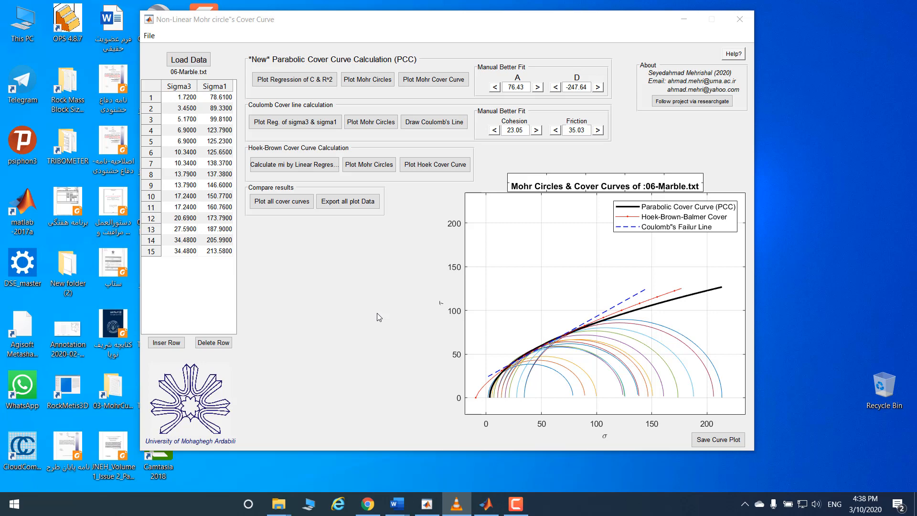
click(486, 504)
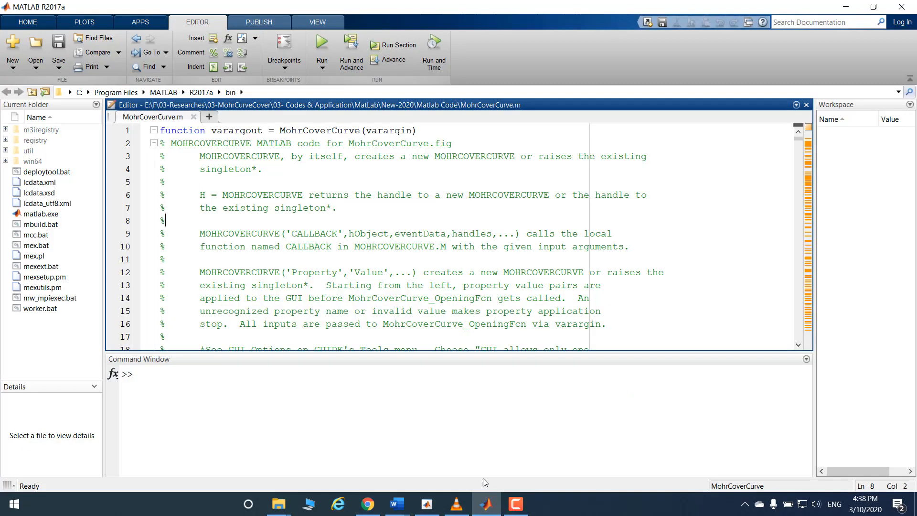
click(486, 504)
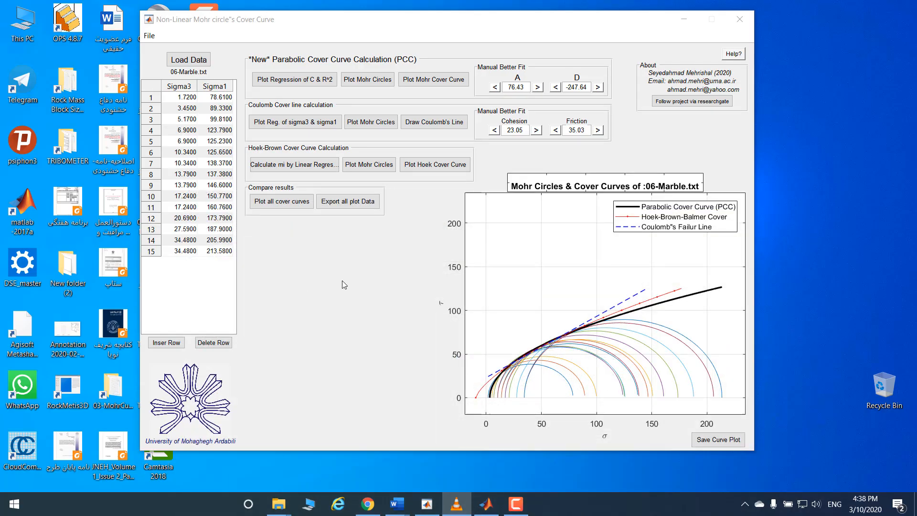
click(486, 504)
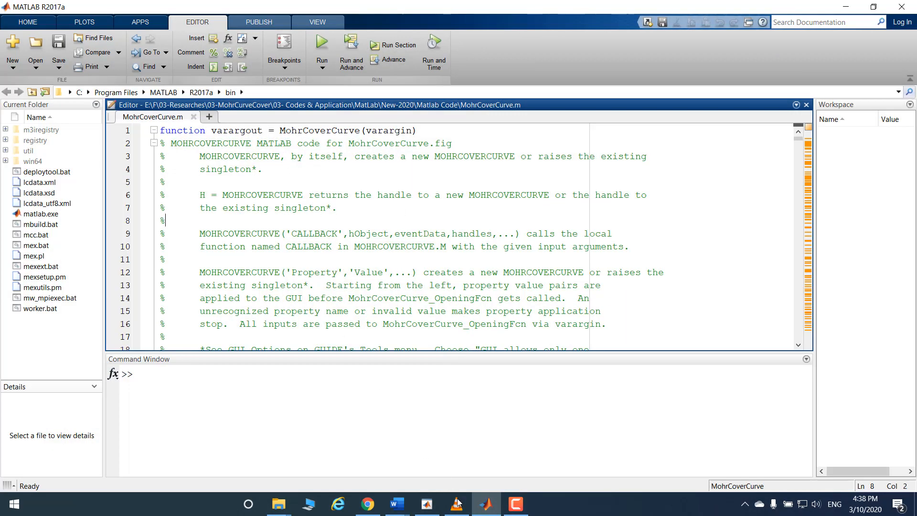
click(427, 504)
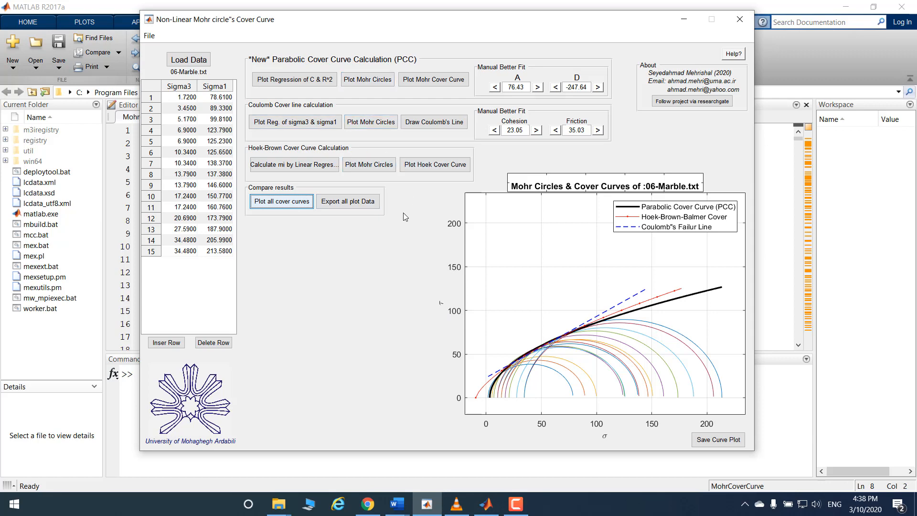
Switch to MATLAB and run MohrCoverCurve.m, changing the current folder to the script's location, and reposition the launched application window
click(486, 504)
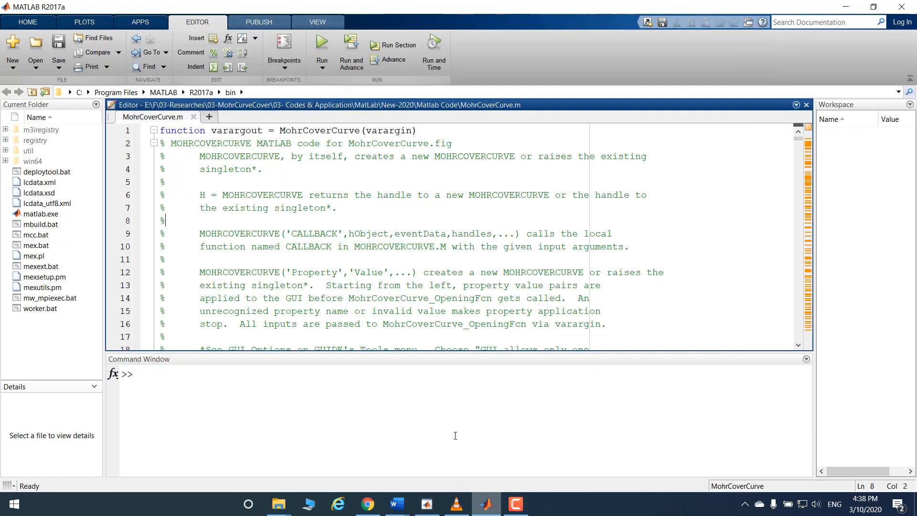
click(321, 44)
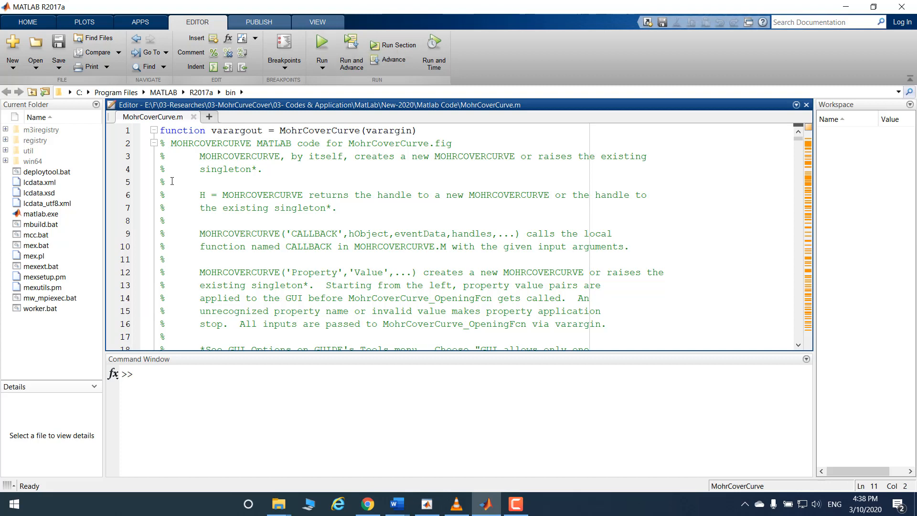
click(312, 45)
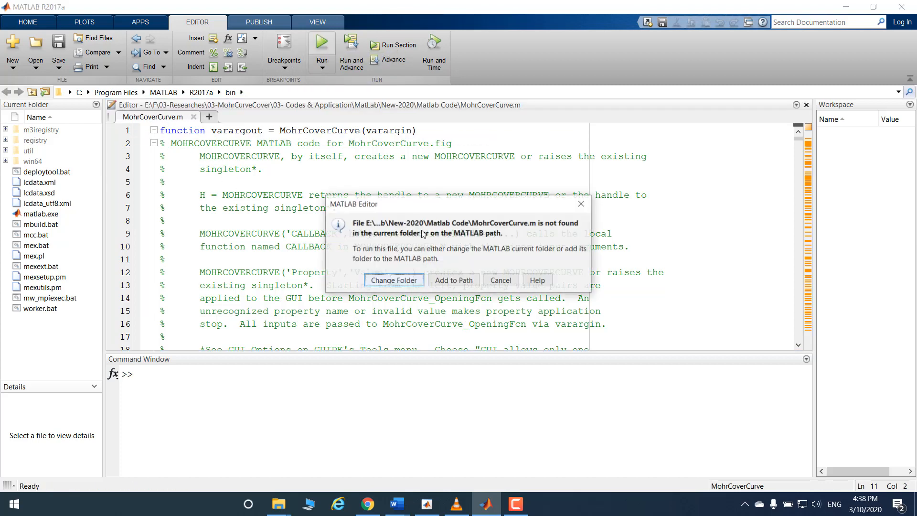
click(410, 281)
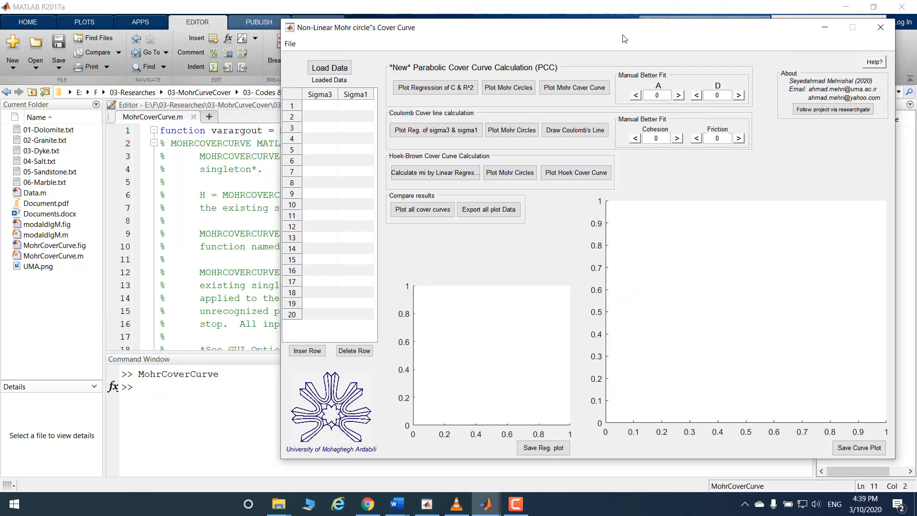
drag(625, 39, 526, 27)
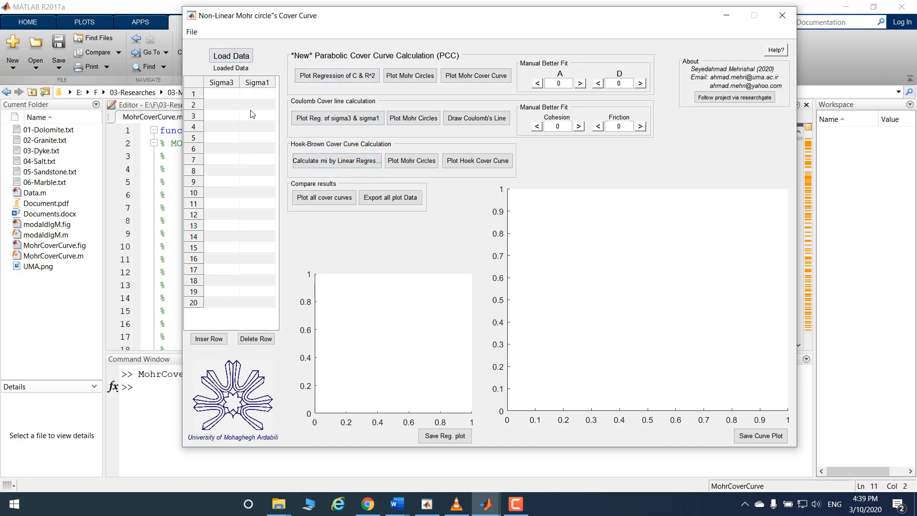
Enter three Sigma3/Sigma1 pairs in the data table by hand: 1 and 5, 2 and 15, 3 and 25
double_click(220, 94)
text(1)
click(261, 94)
double_click(222, 104)
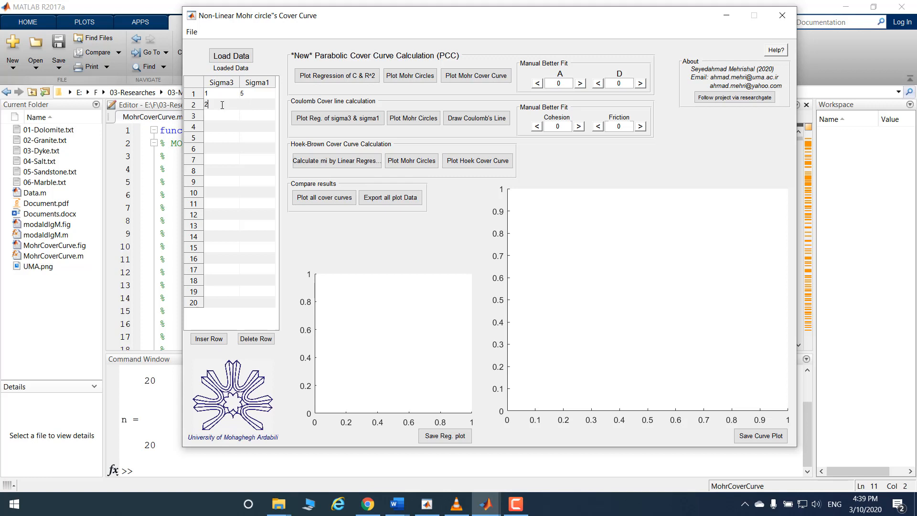
double_click(257, 104)
text(15)
double_click(219, 115)
text(3)
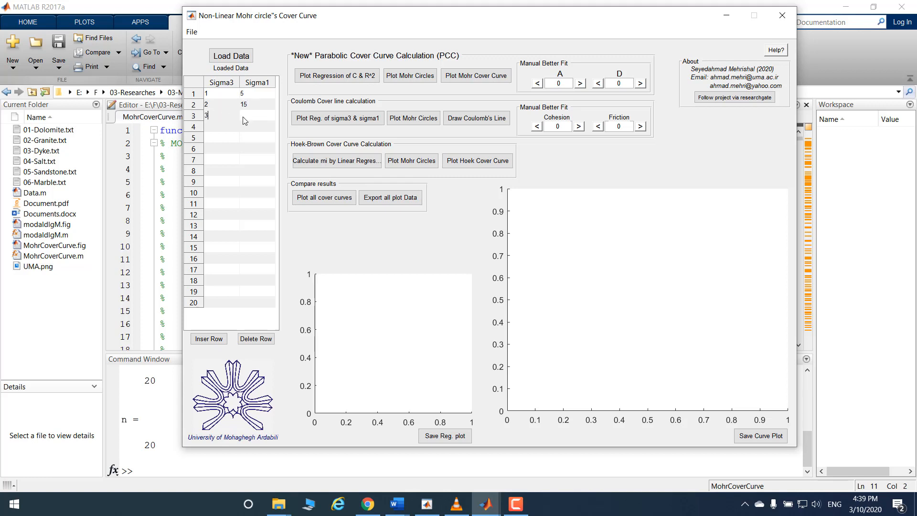
double_click(254, 116)
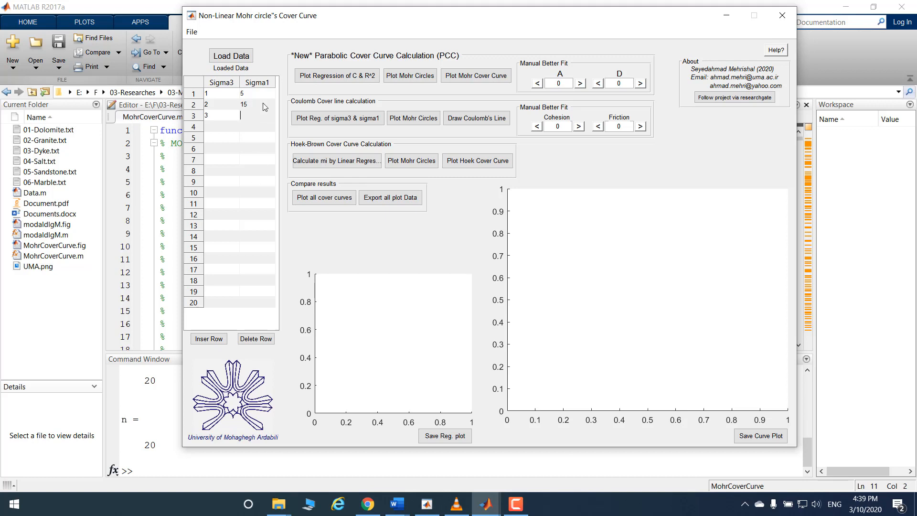
text(25)
double_click(224, 128)
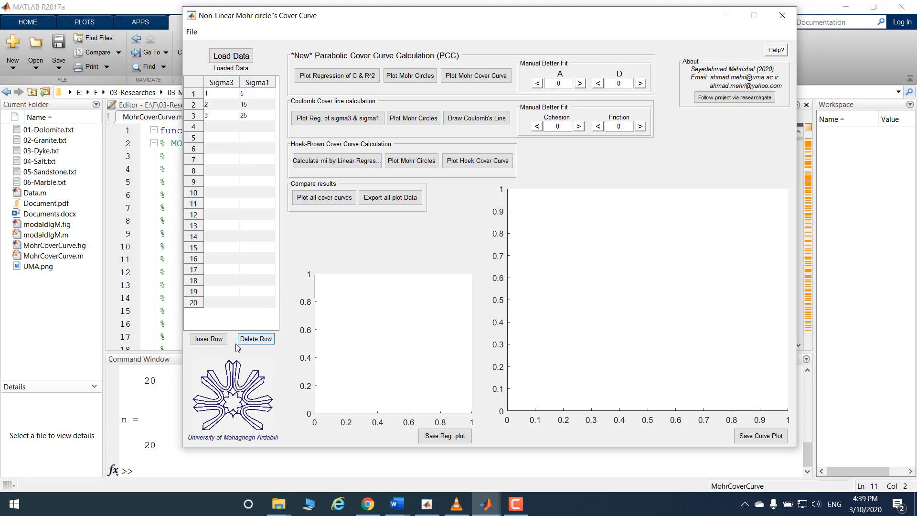
Insert six rows below the entered data in the table and delete three of them
click(212, 340)
click(214, 342)
click(214, 341)
click(214, 342)
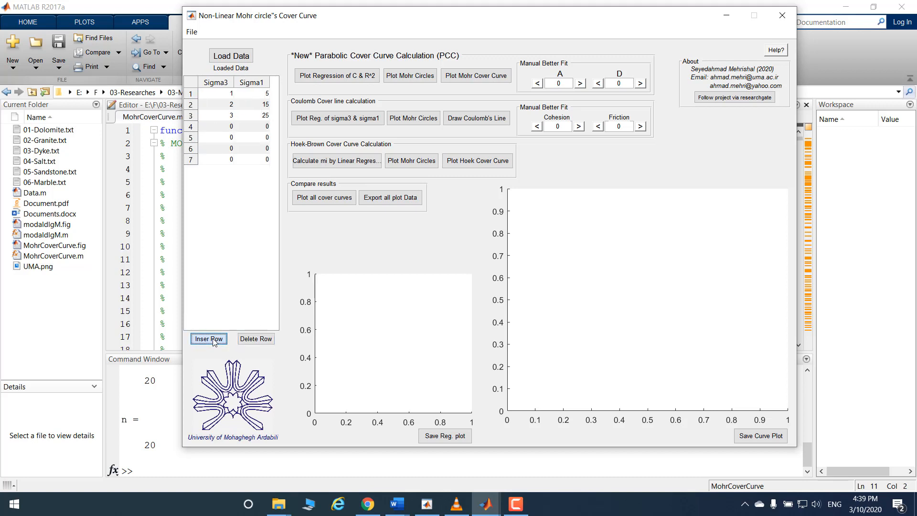
click(214, 342)
click(214, 342)
click(248, 341)
click(249, 340)
click(248, 340)
Insert four more rows in the data table and delete five rows from its end
click(213, 340)
click(214, 340)
click(214, 341)
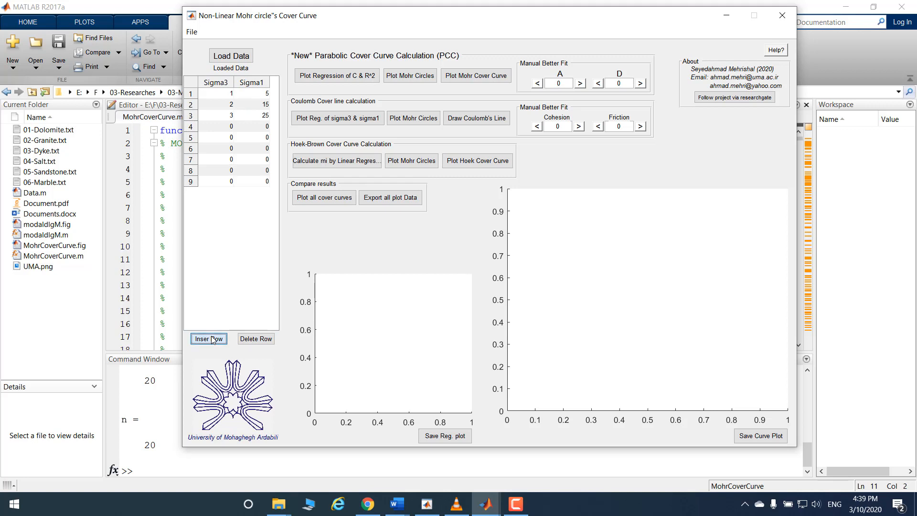
click(214, 340)
click(254, 342)
click(253, 340)
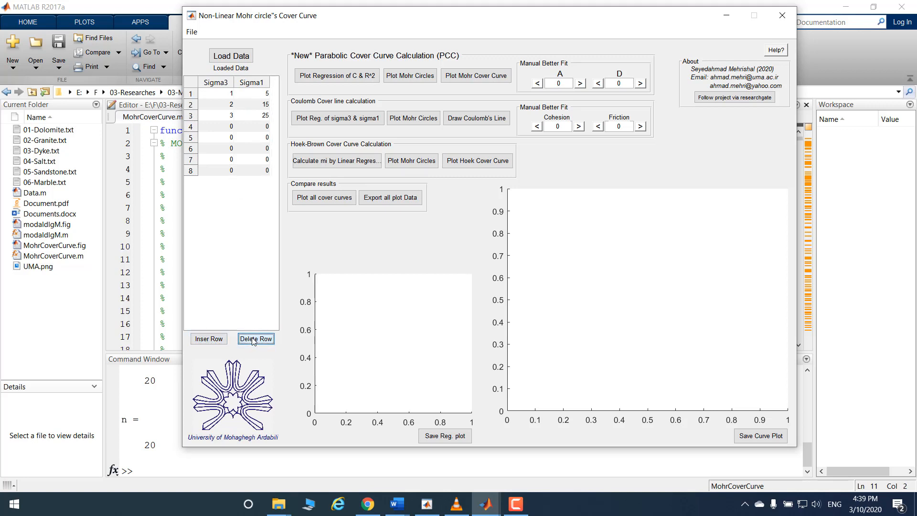
click(254, 340)
click(253, 340)
click(254, 341)
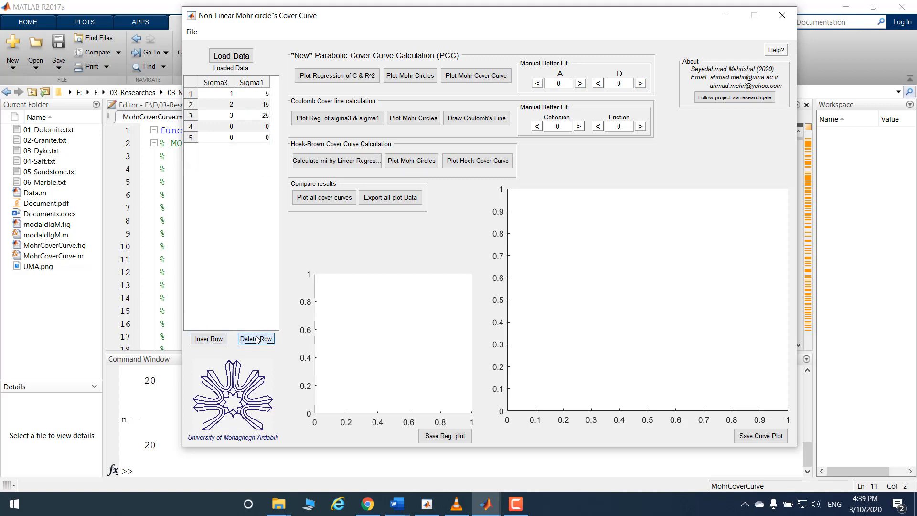
Load the 06-Marble data file into the table and plot its Mohr circles
click(238, 57)
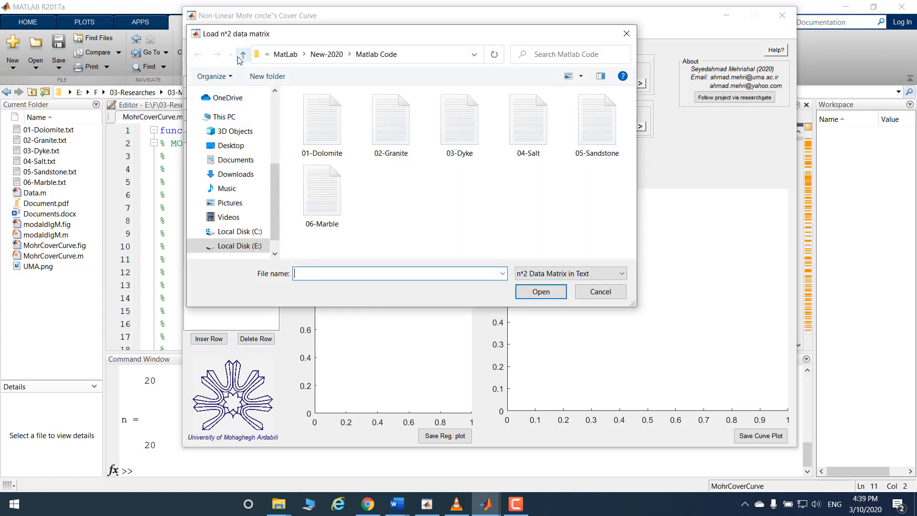
click(343, 115)
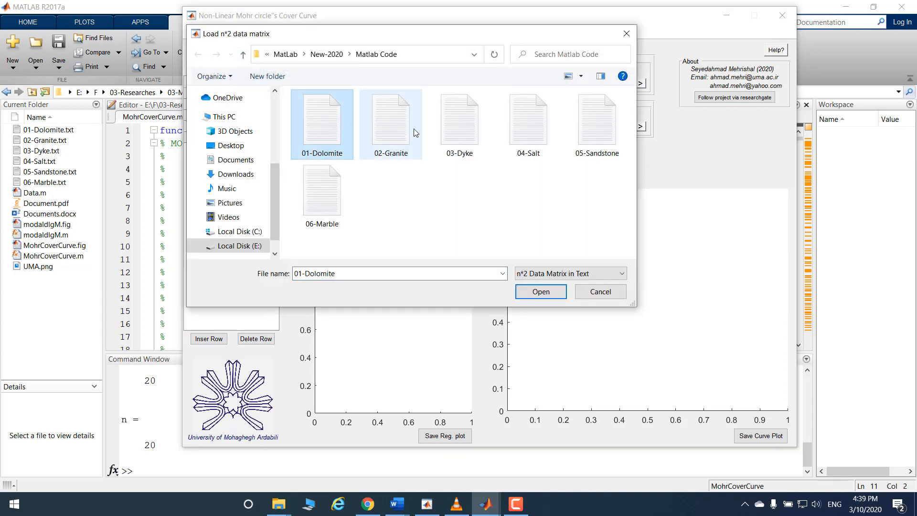
click(412, 127)
click(459, 122)
click(388, 145)
click(325, 134)
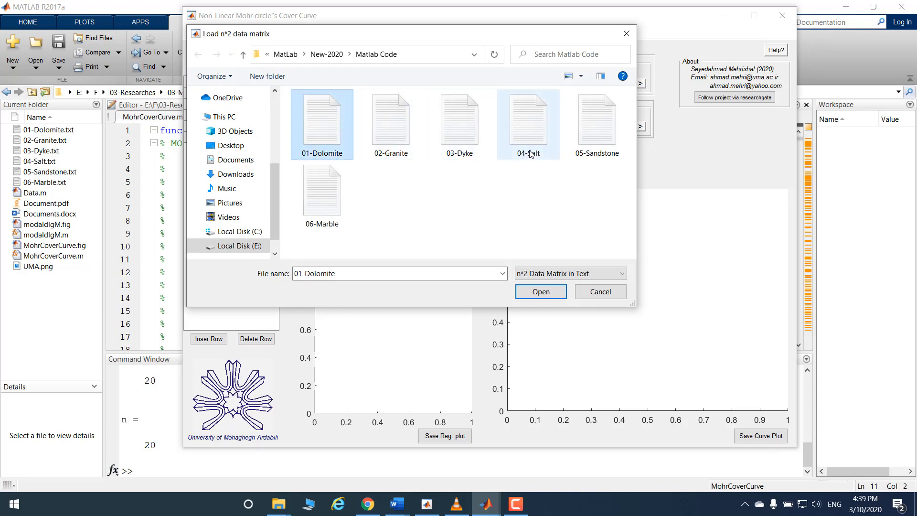
click(531, 141)
click(330, 204)
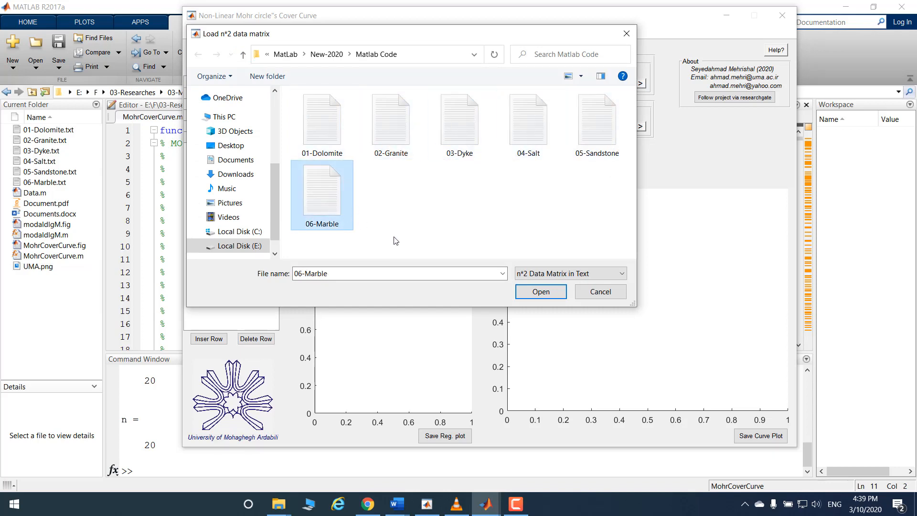
click(535, 292)
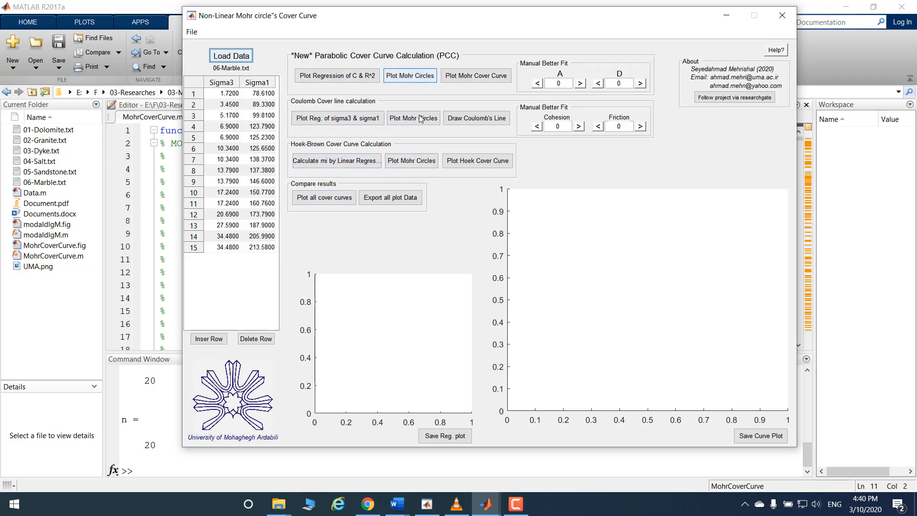
click(422, 77)
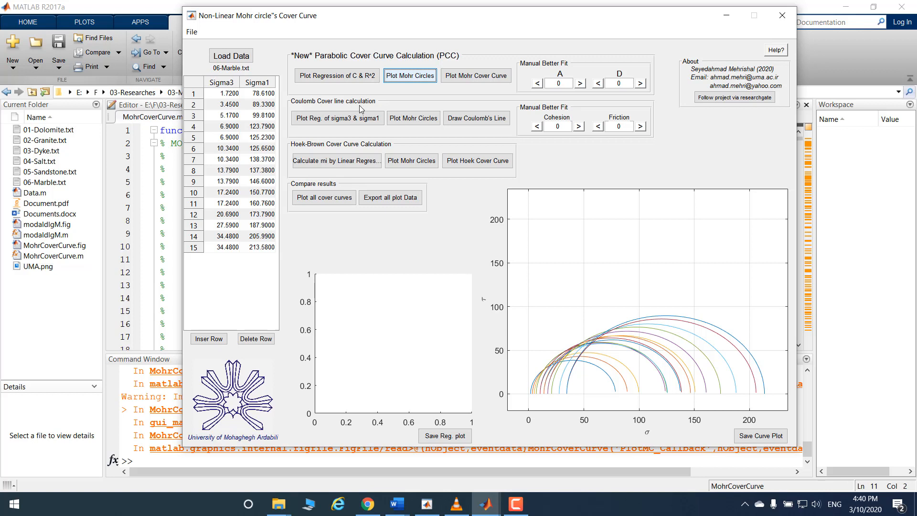
Plot the regression of sigma3 and sigma1 and draw Coulomb's line over the Mohr circles
click(341, 124)
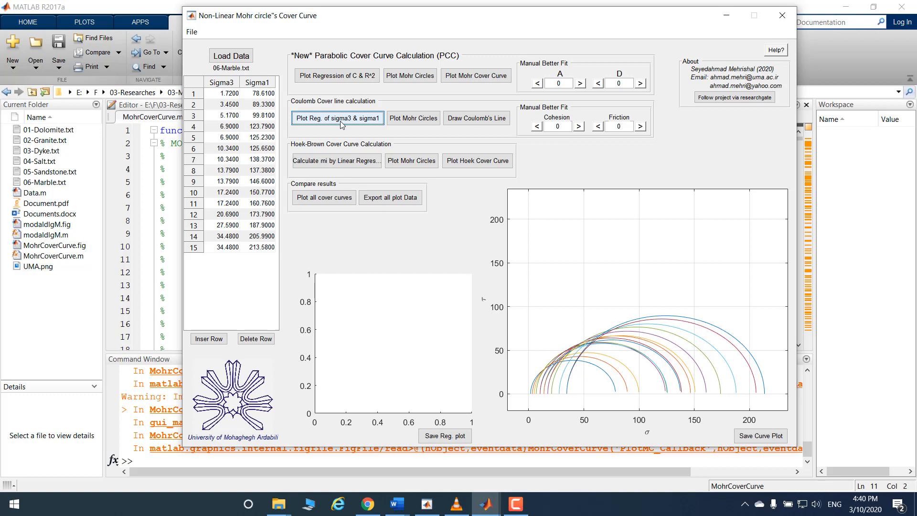
click(341, 124)
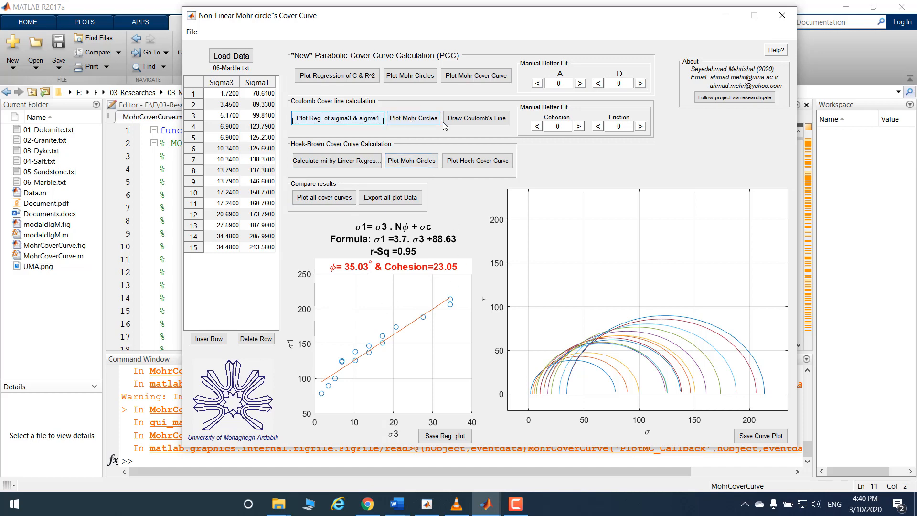
click(472, 126)
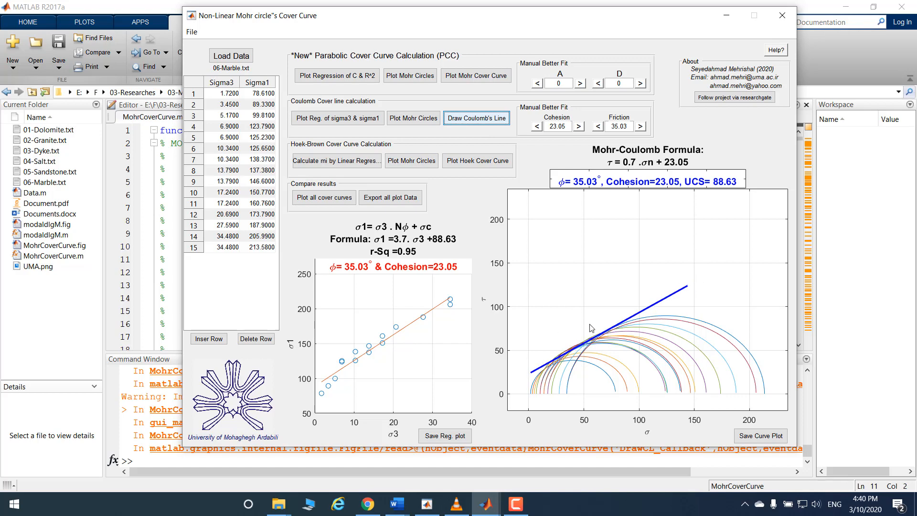
Increase the cohesion of Coulomb's line to 31.05 with the manual fit
click(579, 126)
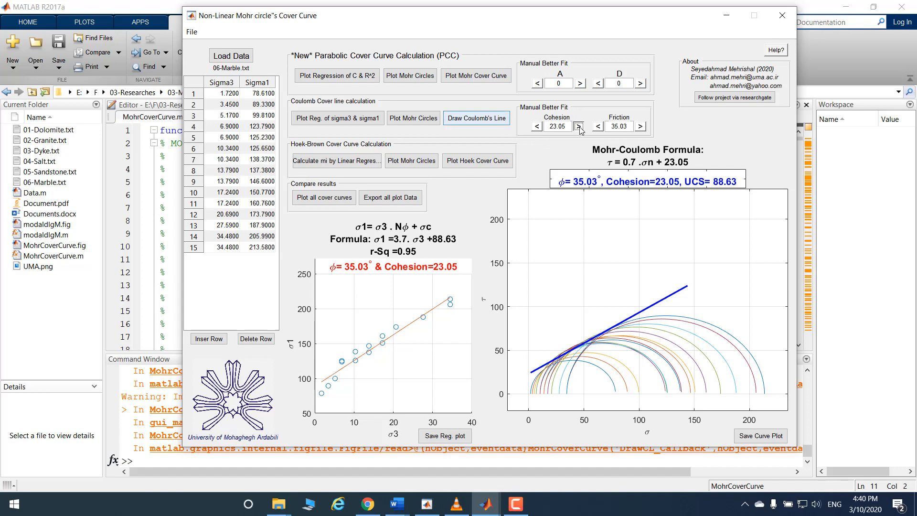
click(578, 126)
click(578, 126)
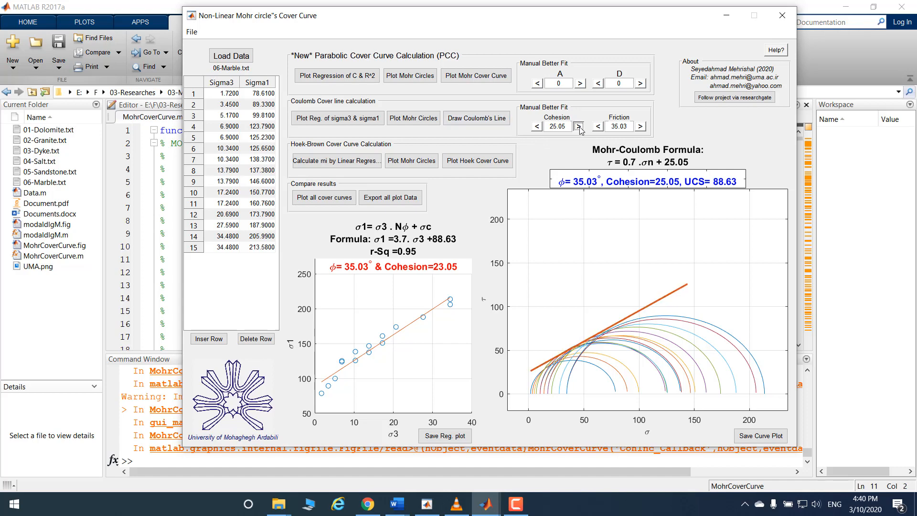
click(579, 126)
click(579, 126)
click(579, 126)
click(578, 126)
click(579, 126)
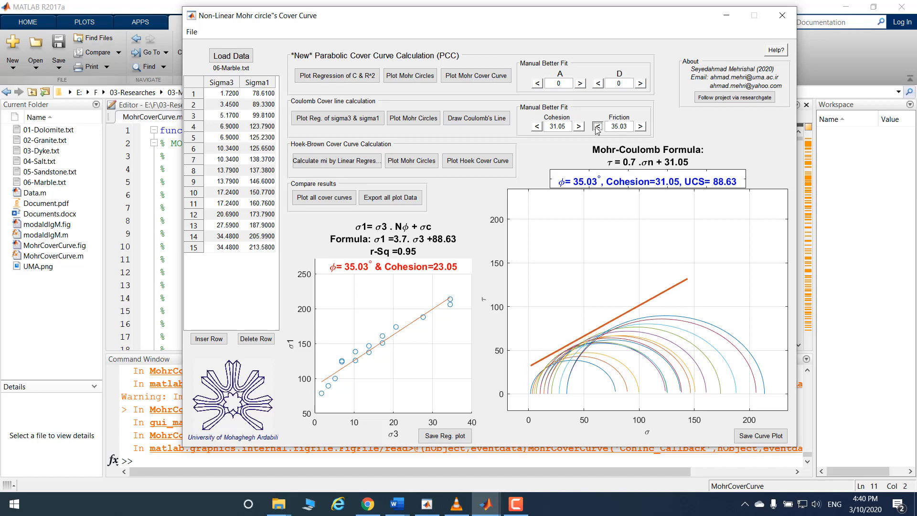
Adjust the friction angle manually down to 31.03 and up to 33.03, and redraw Coulomb's line from the regression values
click(598, 126)
click(598, 126)
click(597, 126)
click(597, 126)
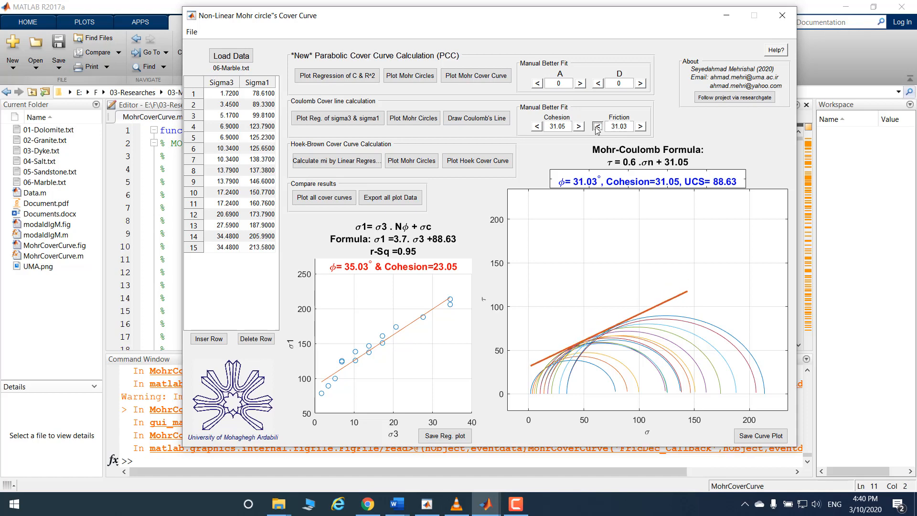
click(641, 127)
click(640, 126)
click(640, 126)
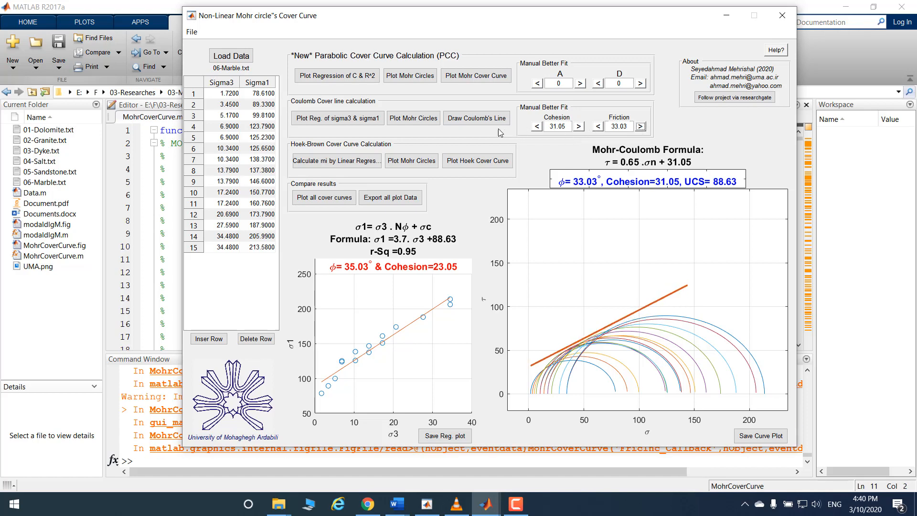
click(484, 123)
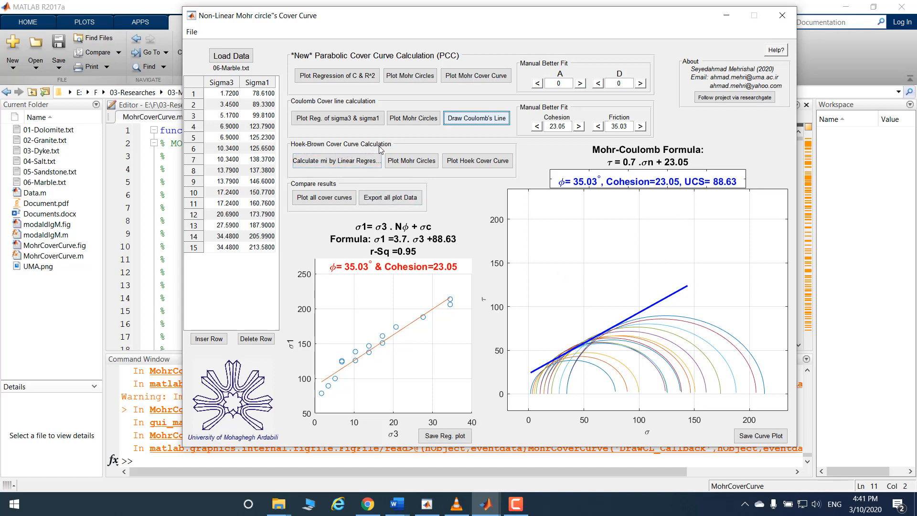
Calculate the Hoek-Brown mi by linear regression and plot the Hoek cover curve over the Mohr circles
click(317, 162)
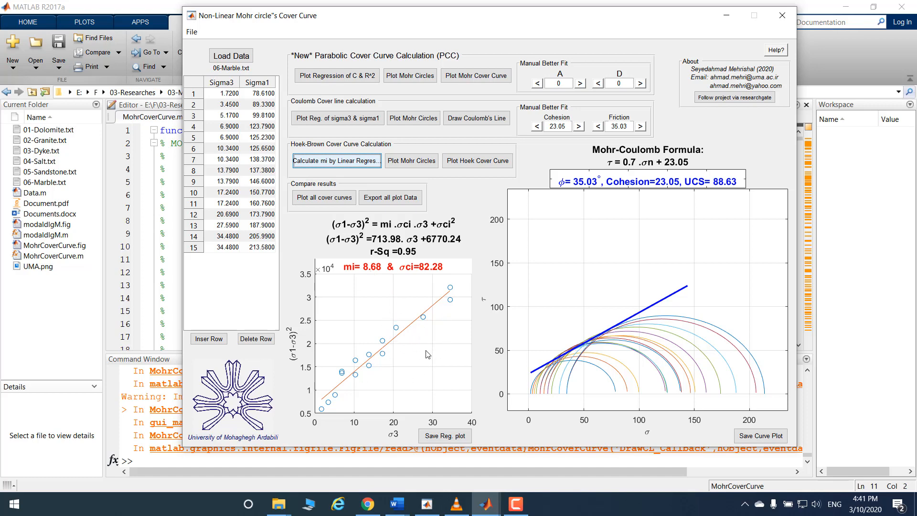
click(476, 163)
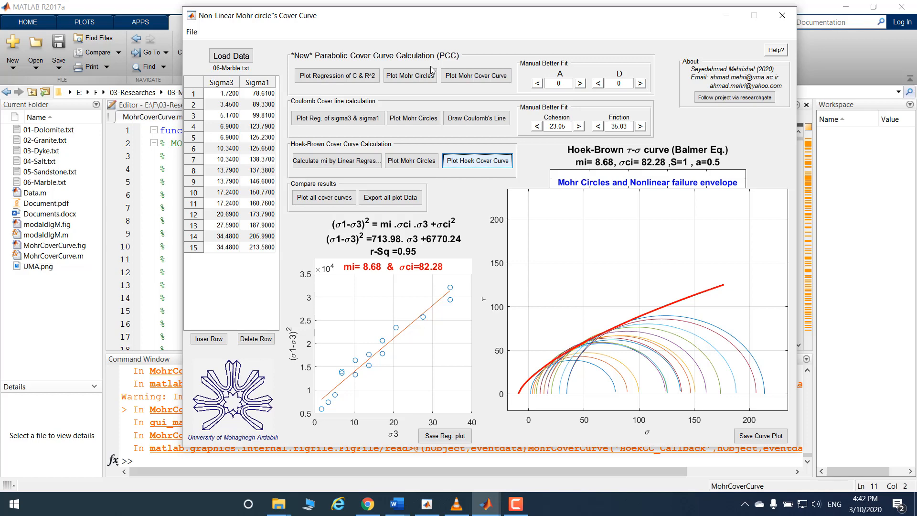
Plot the regression of C and R^2, redraw the Mohr circles, and plot the parabolic cover curve over them
click(321, 80)
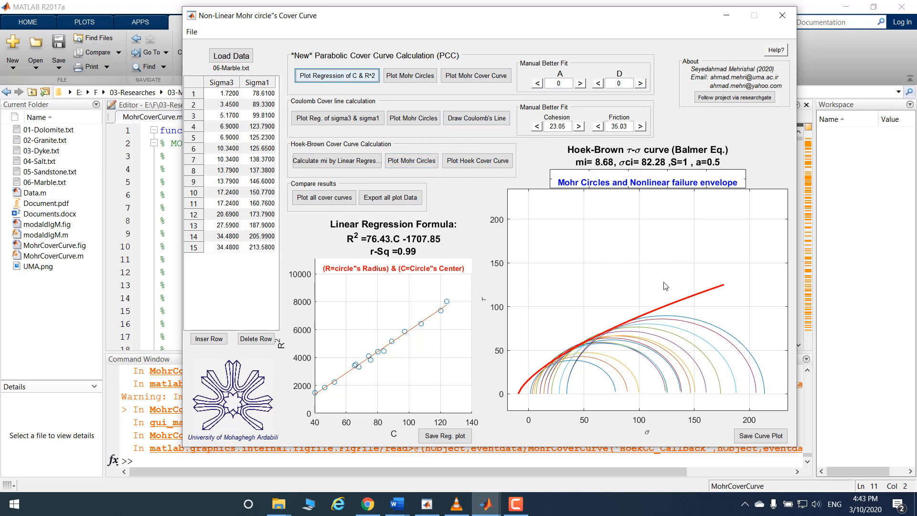
click(414, 76)
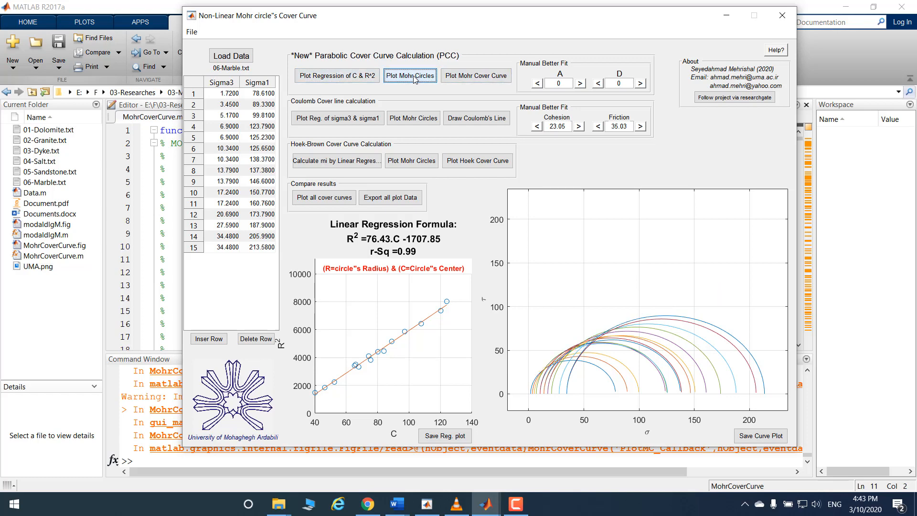
click(470, 79)
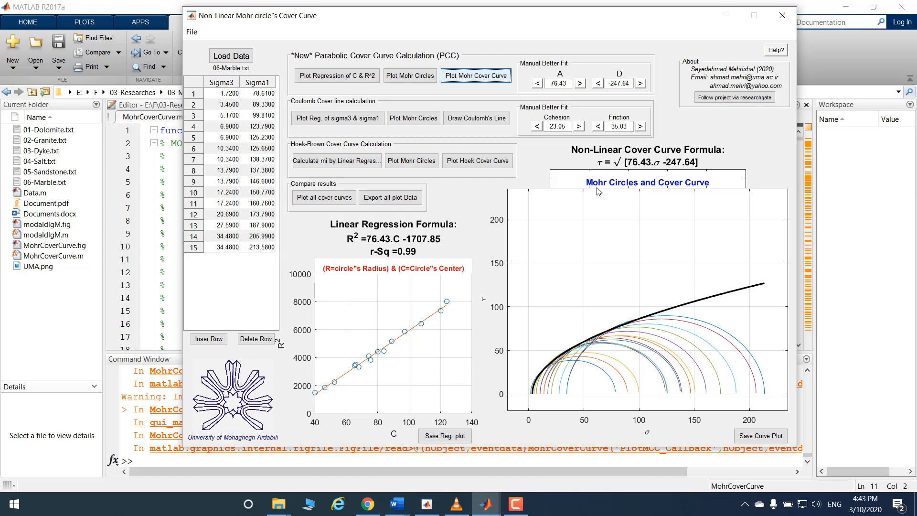
Raise parameter A of the parabolic cover curve to 91.43 with the manual fit
click(581, 84)
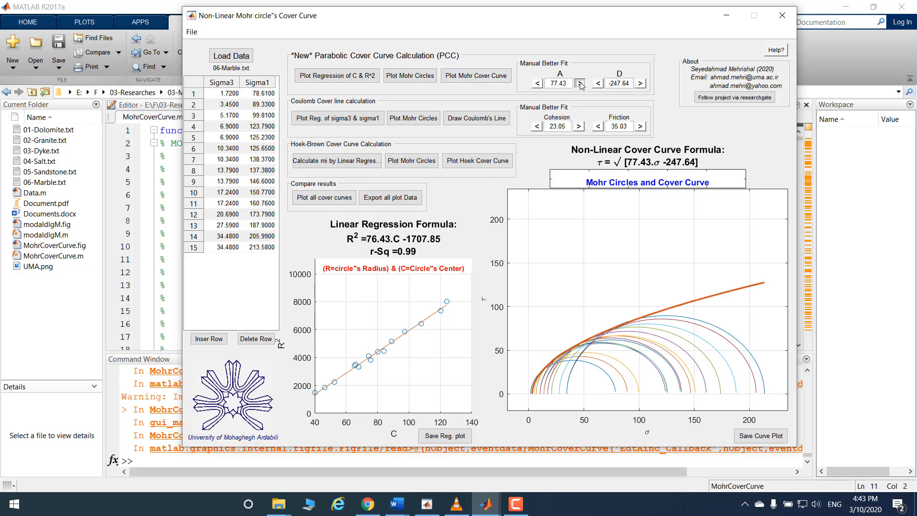
triple_click(580, 84)
click(580, 84)
triple_click(580, 84)
triple_click(580, 84)
triple_click(580, 84)
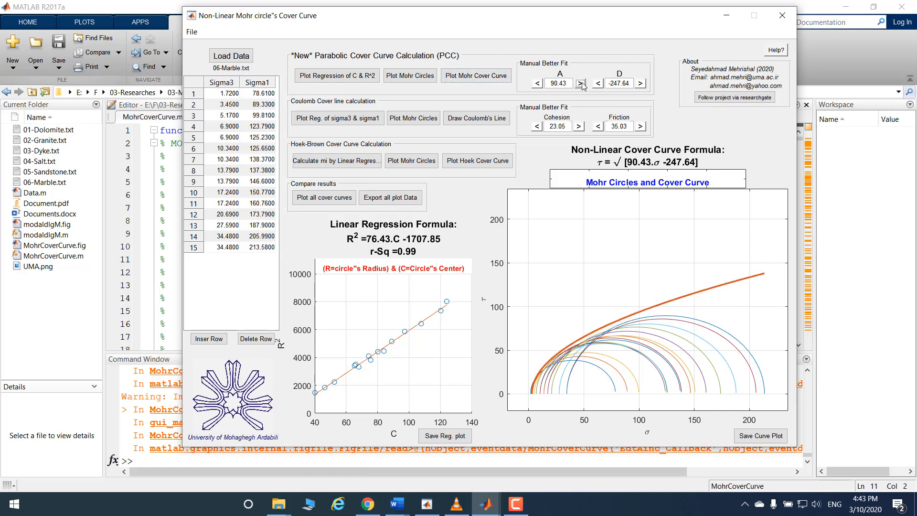
click(581, 84)
Set parameter D of the parabolic cover curve to -100, and replot the curve from the regression values
double_click(616, 83)
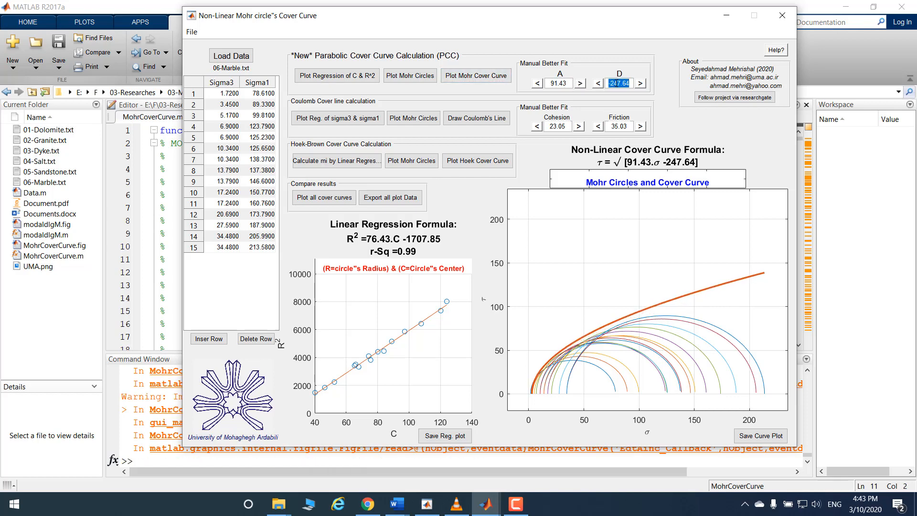
text(-100)
key(Return)
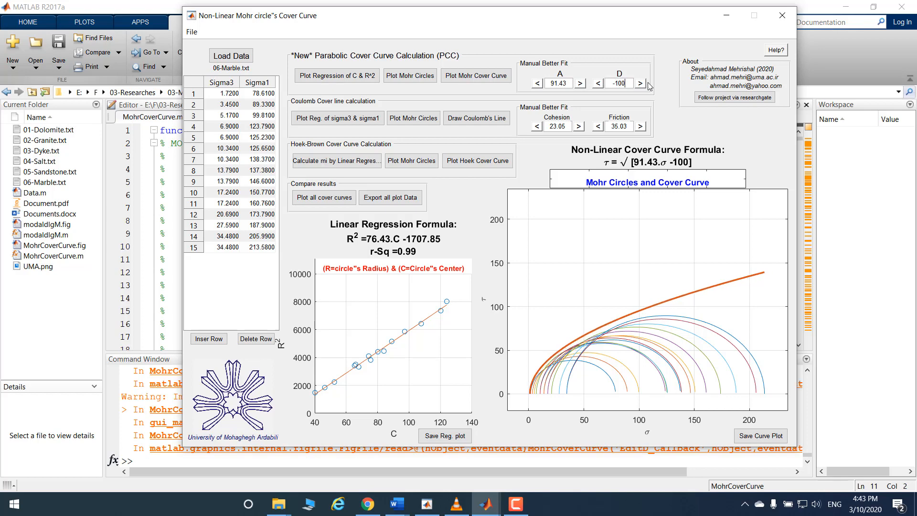
click(462, 77)
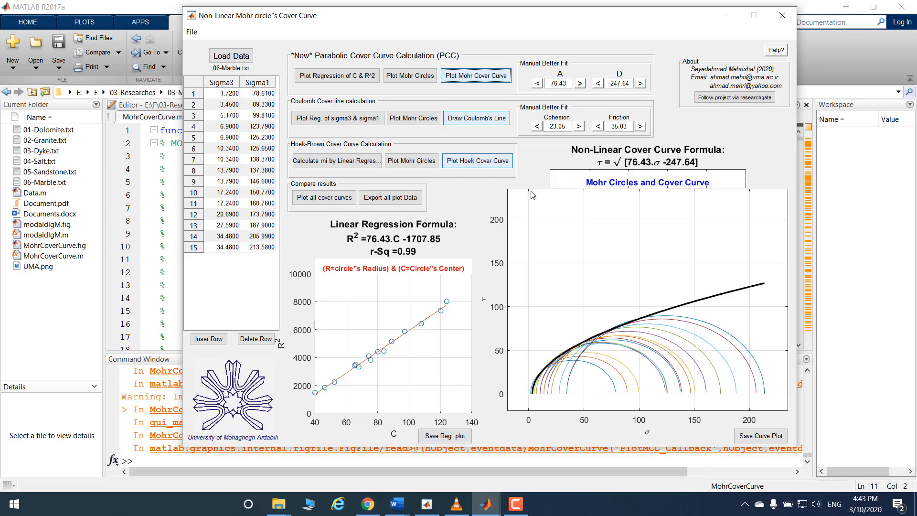
Plot all three cover curves together for comparison and export all their plot data
click(315, 203)
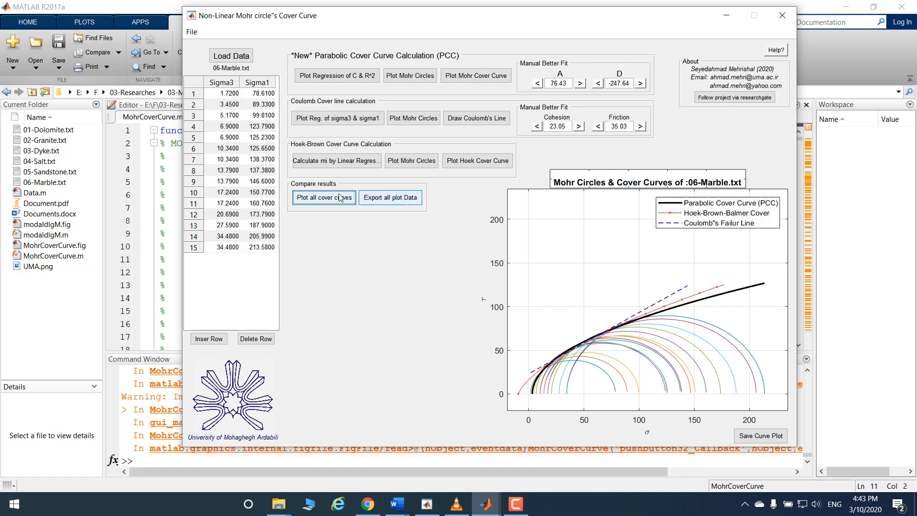
click(402, 200)
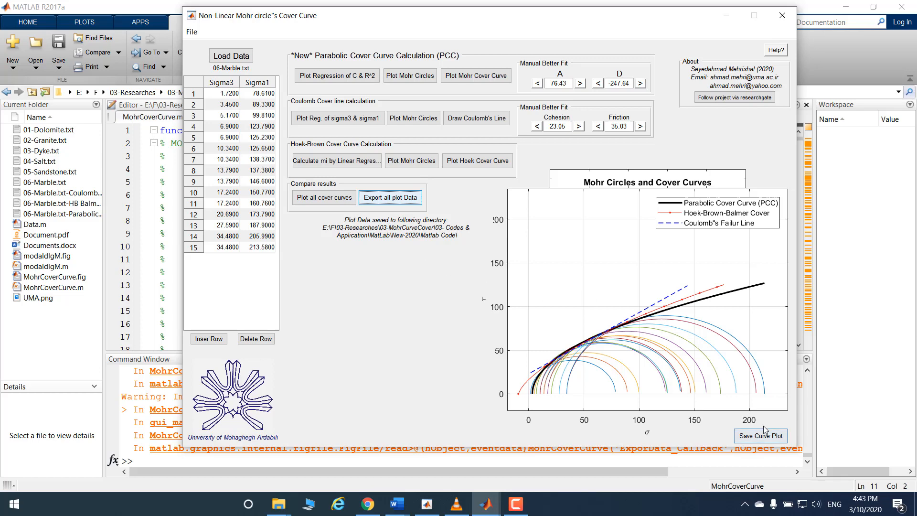
click(767, 438)
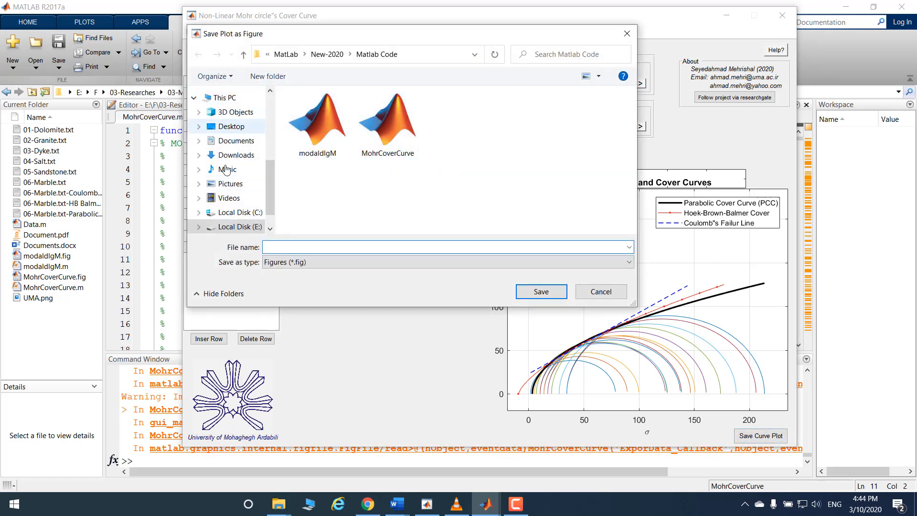
click(609, 292)
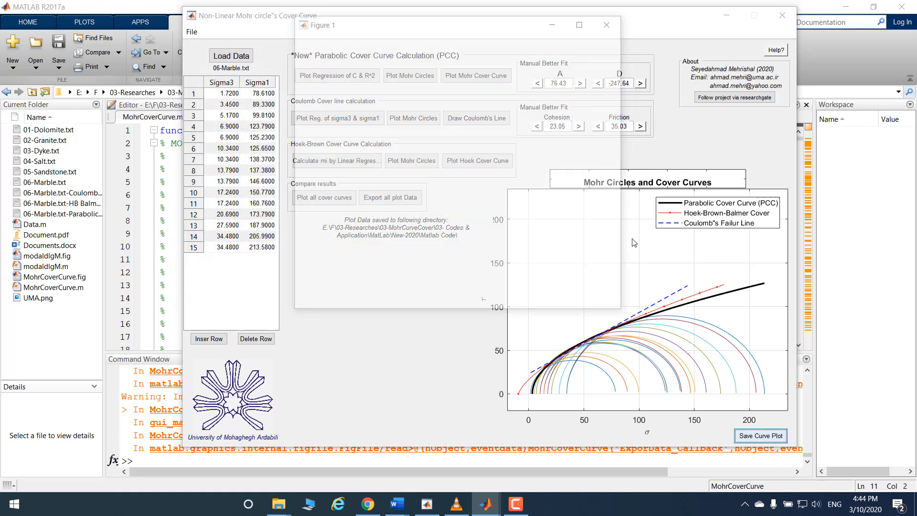
click(612, 23)
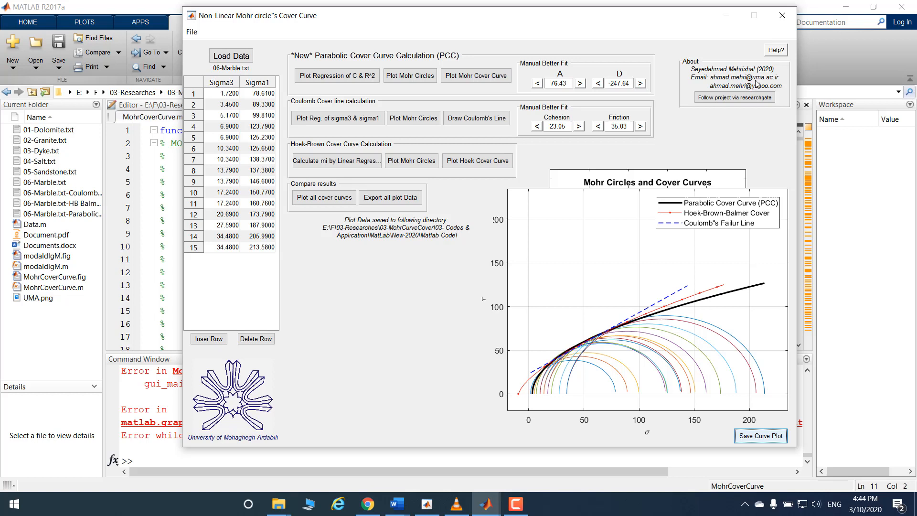
click(738, 98)
click(515, 504)
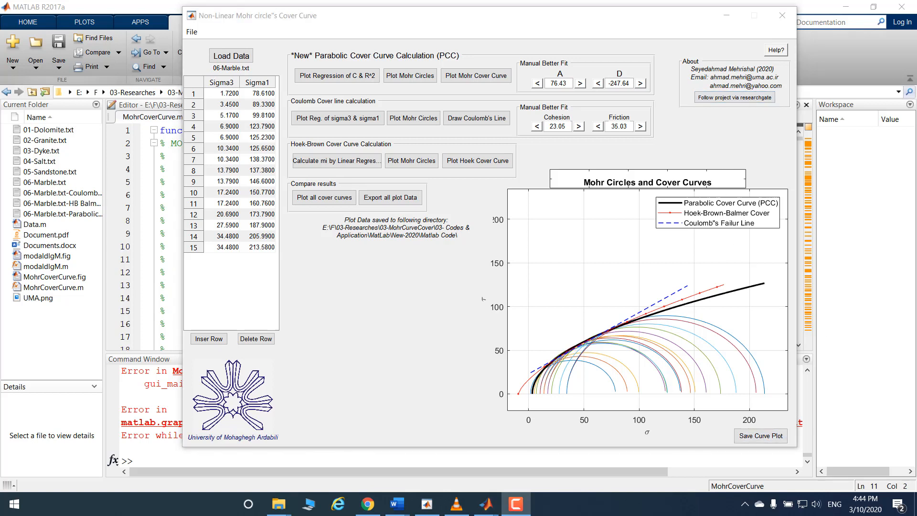